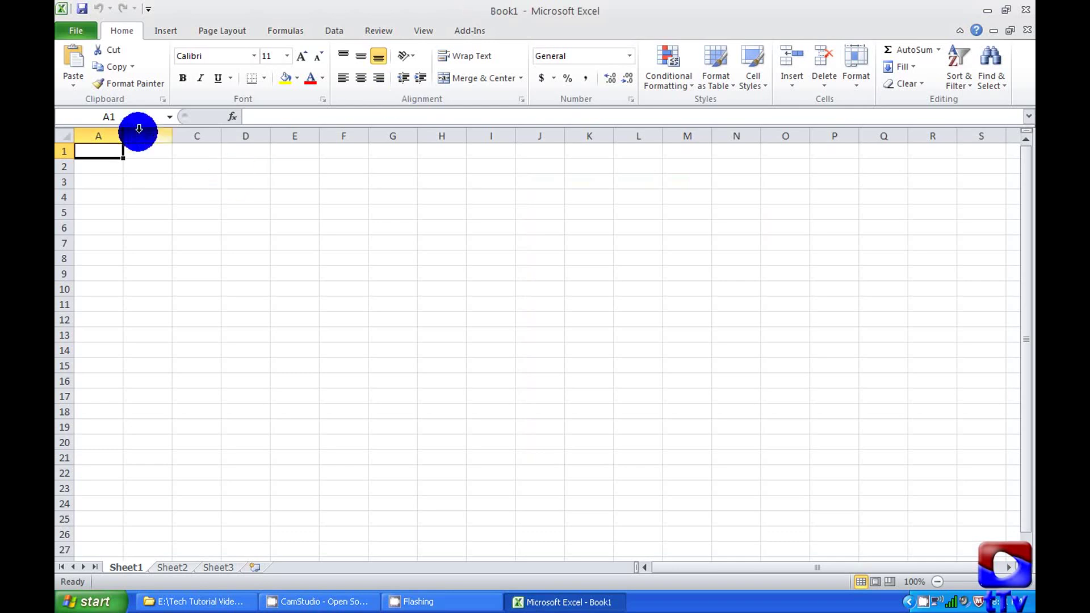
Step: Show the New page listing Available Templates and the Office.com template categories
click(72, 34)
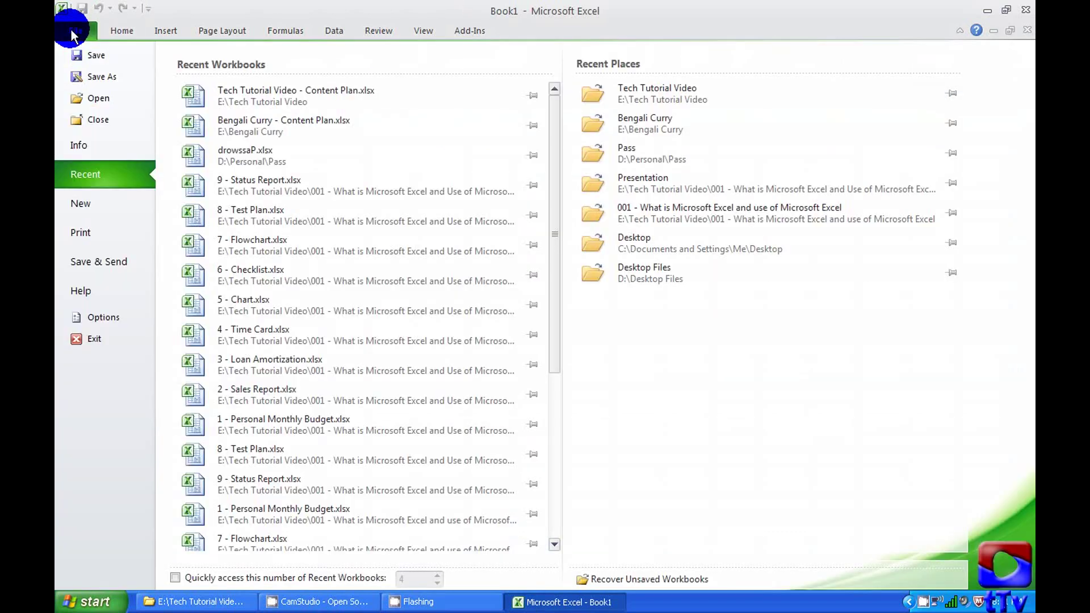
click(86, 205)
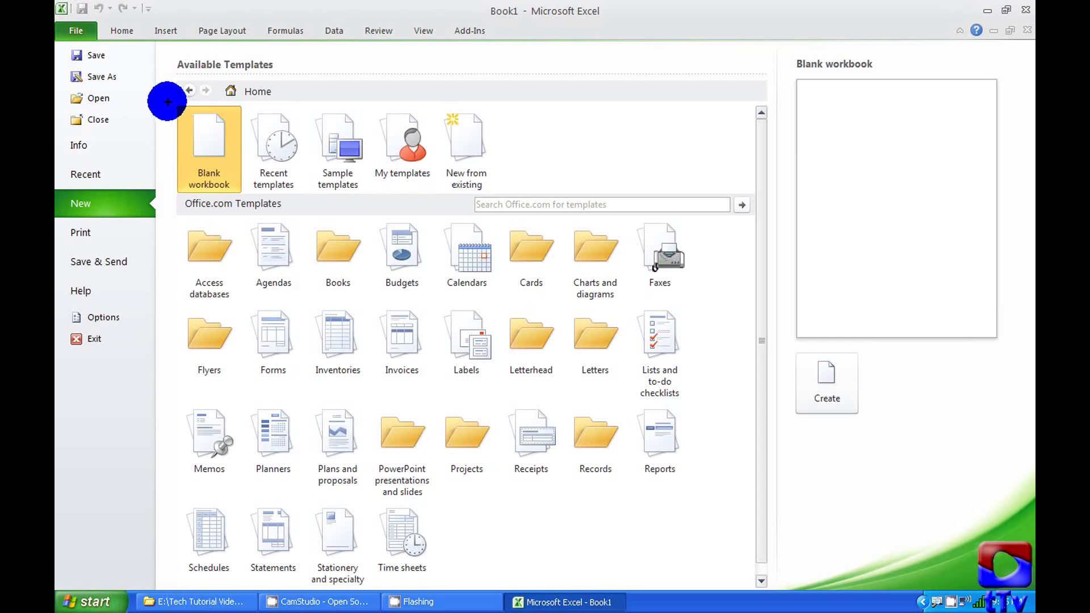
mouse_move(168, 104)
mouse_down()
mouse_move(265, 154)
mouse_move(741, 195)
mouse_up()
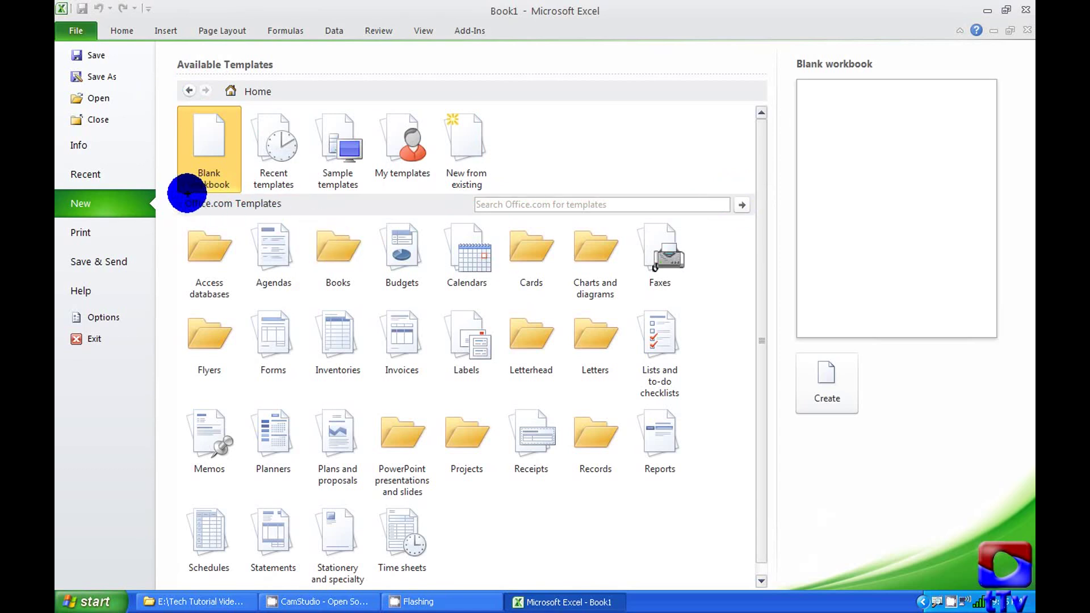
mouse_move(177, 196)
mouse_down()
mouse_move(729, 591)
mouse_move(742, 580)
mouse_up()
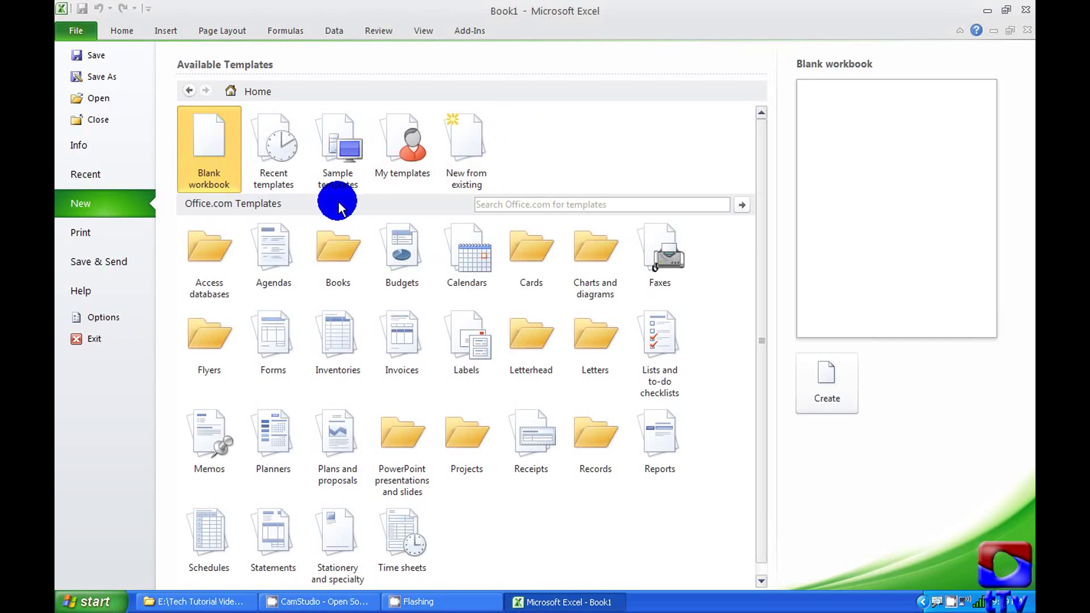
Step: Create the Time Card1 workbook from the built-in Time Card sample template
click(339, 153)
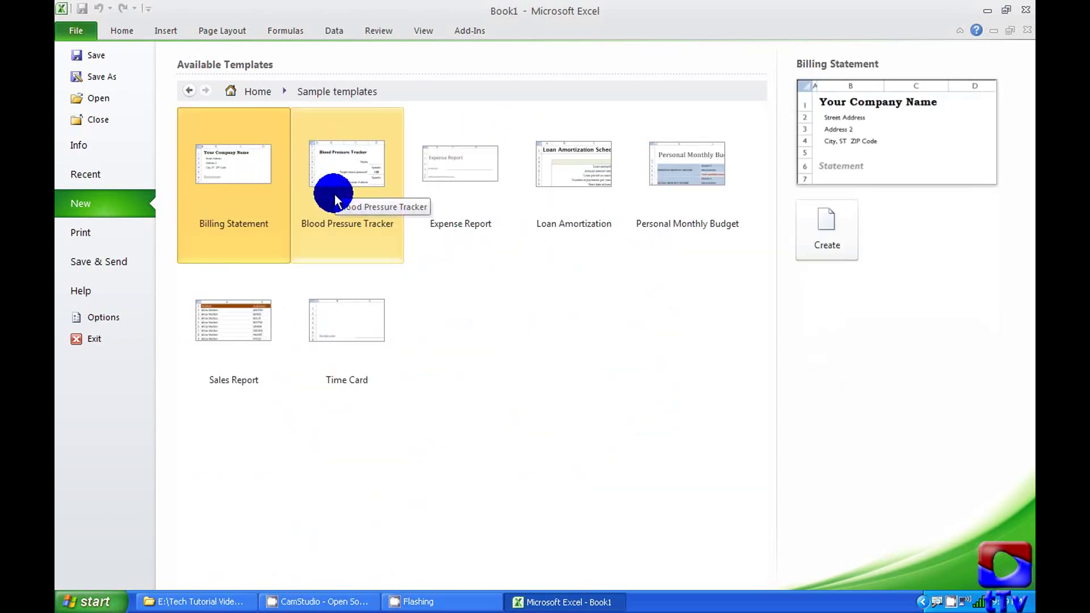
click(351, 330)
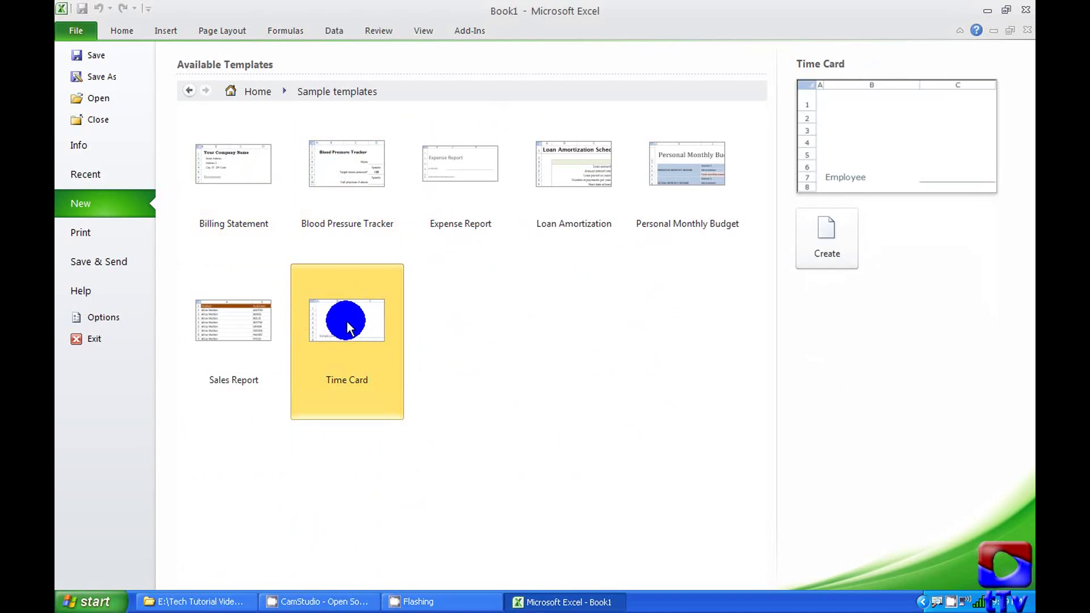
click(828, 233)
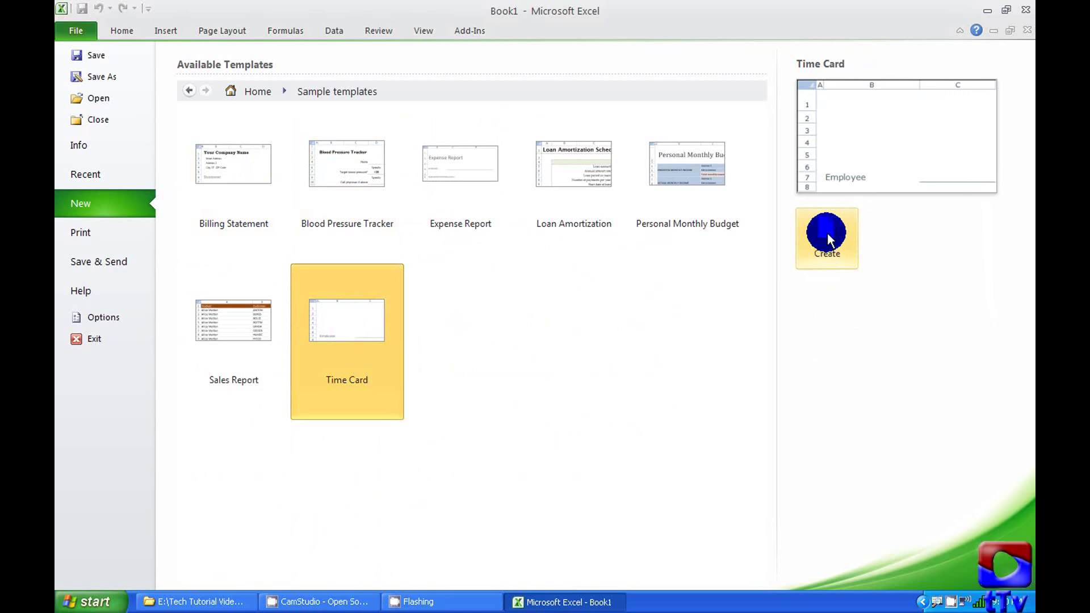
scroll(825, 235, down, 1)
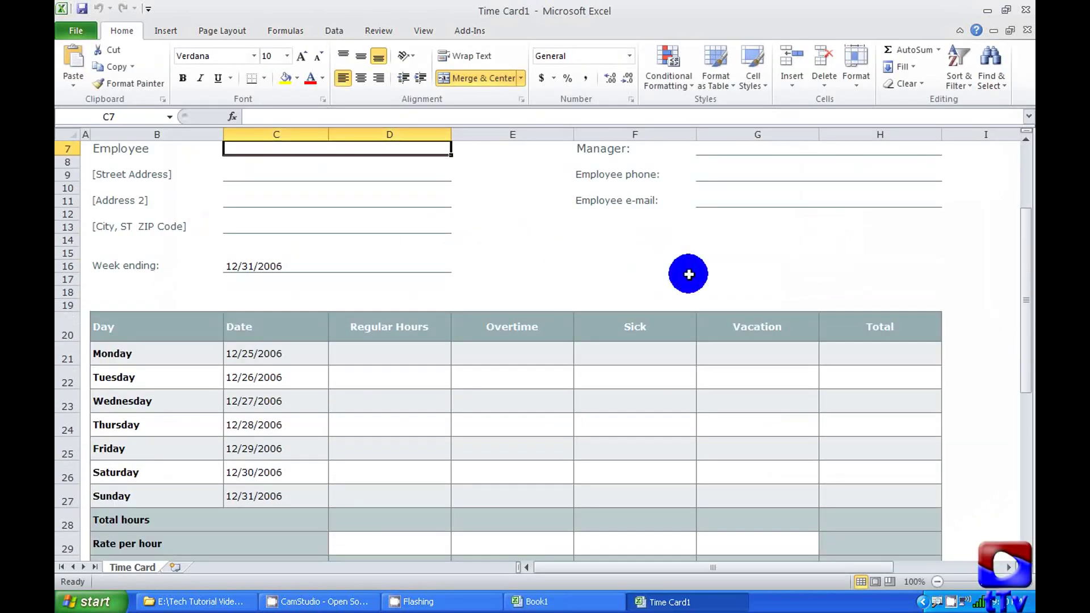
Step: Change the Week ending date in C16 to 12/31/2010
click(350, 268)
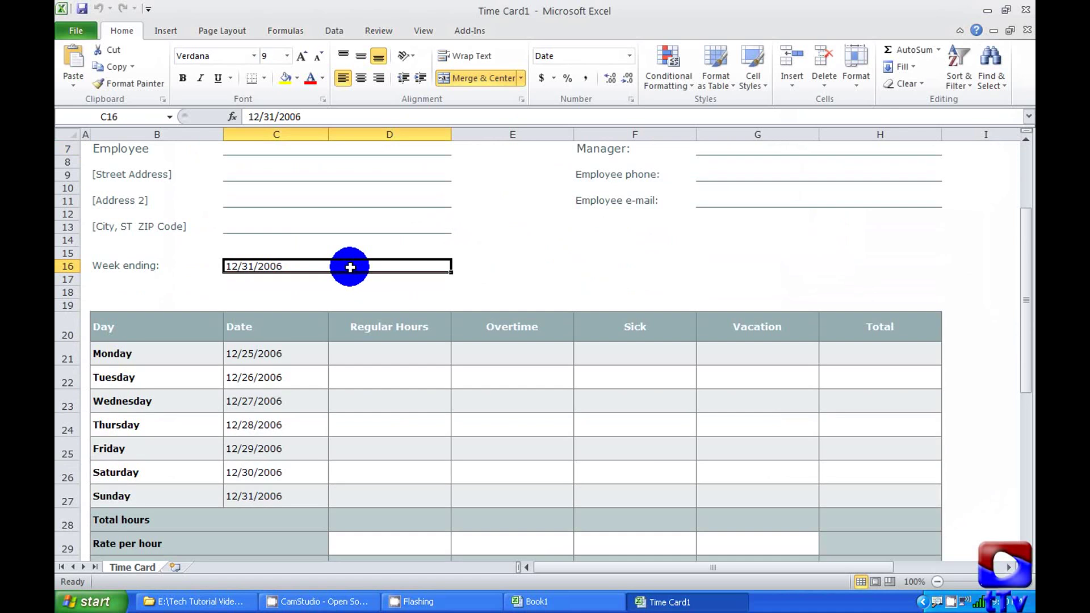
double_click(351, 268)
key(BackSpace)
key(BackSpace)
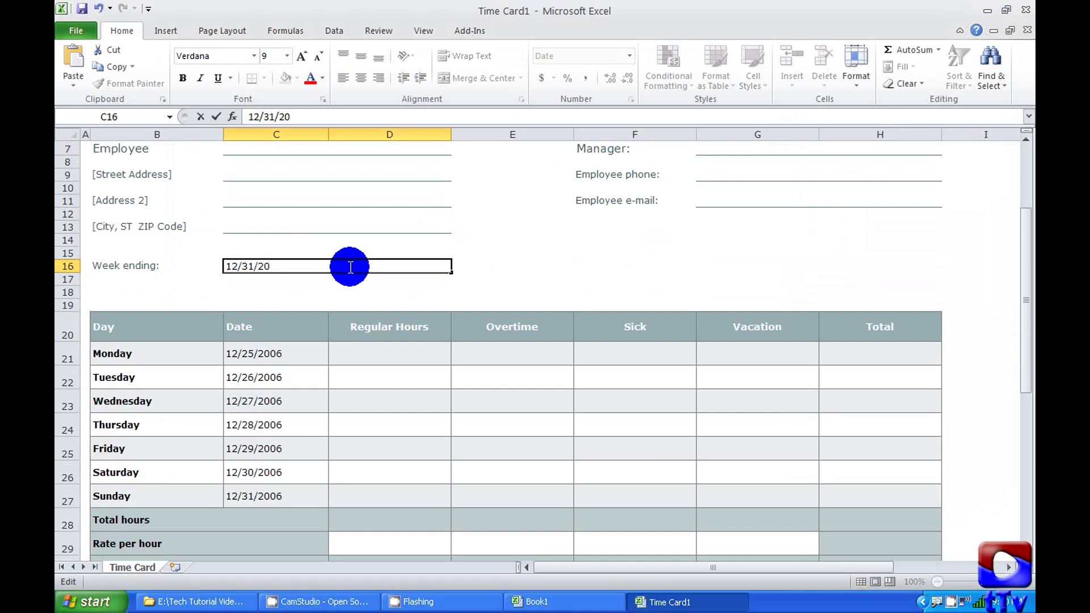
text(10)
key(Return)
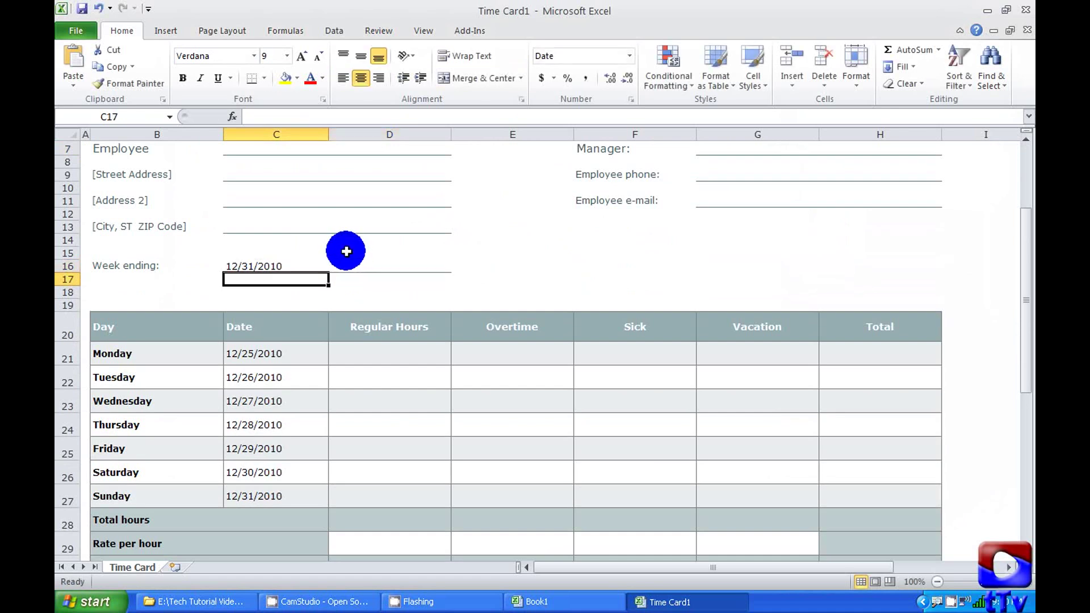
scroll(346, 248, up, 2)
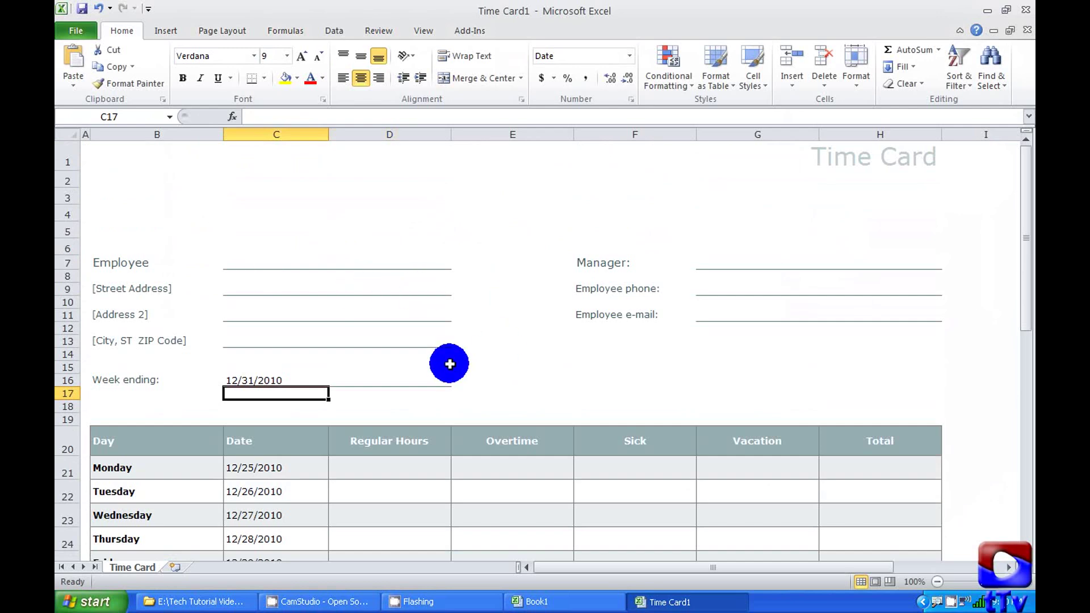
scroll(450, 363, down, 2)
scroll(450, 349, down, 3)
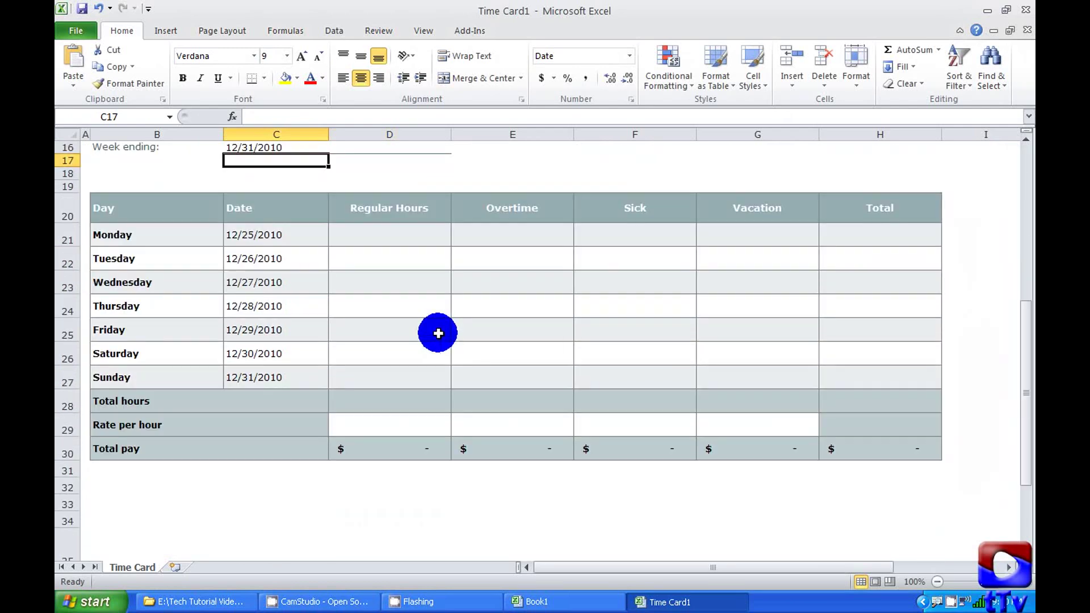
Step: Enter 8 regular hours for each day and a $20 hourly rate, then review total pay
click(382, 232)
text(8)
key(Return)
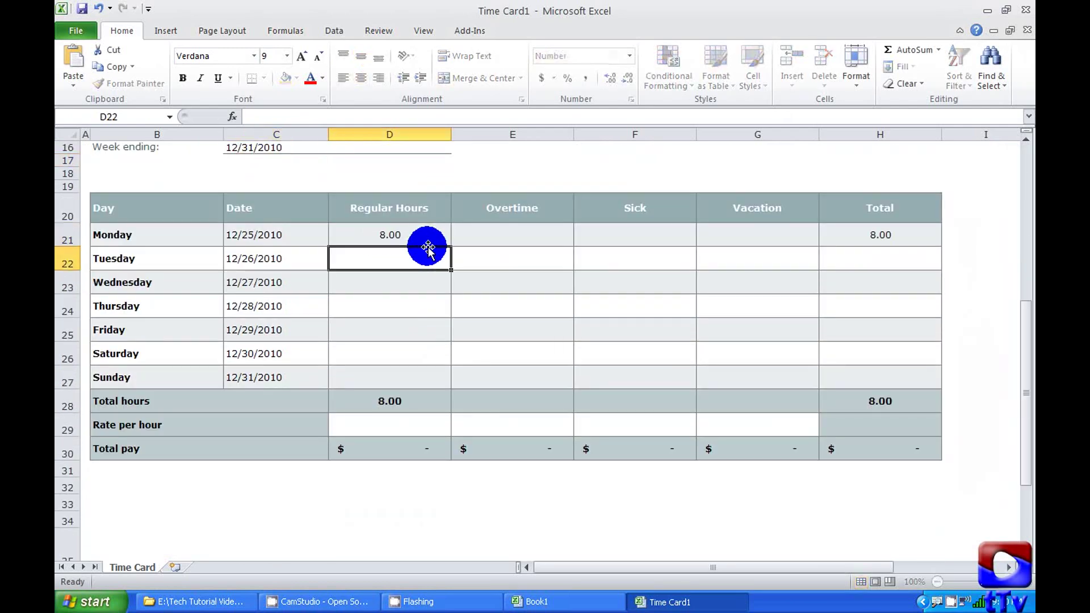
text(8)
key(Return)
text(8)
key(Return)
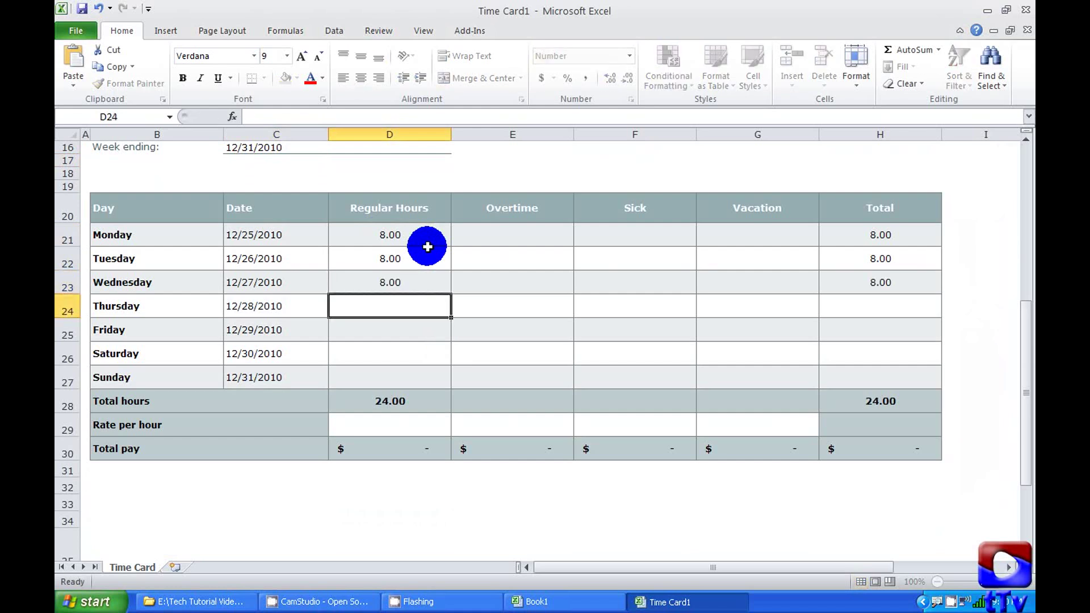
text(8)
key(Return)
text(8)
key(Return)
text(8)
key(Return)
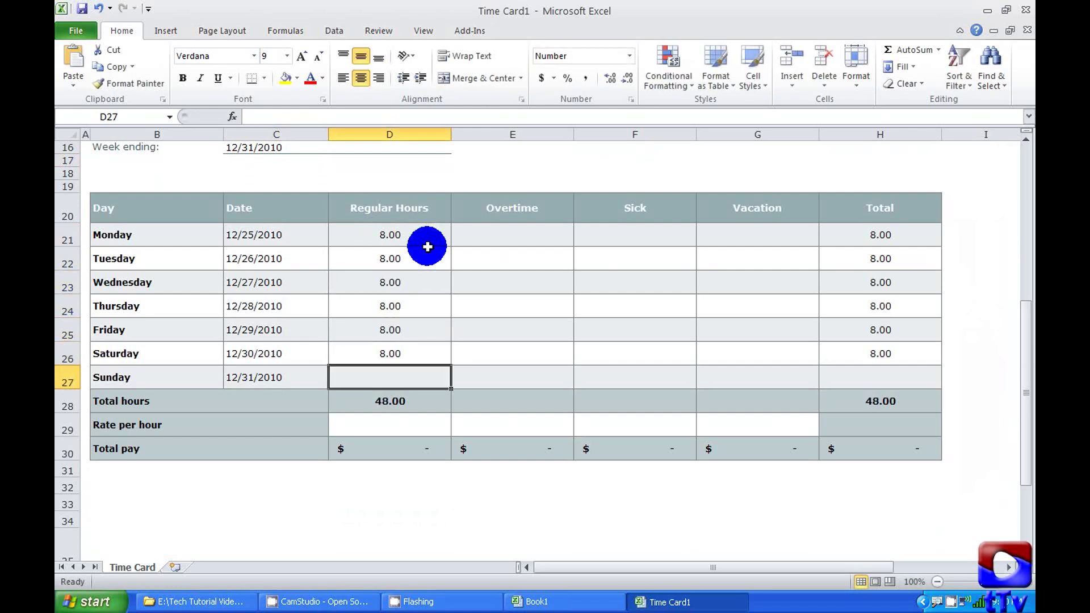
text(8)
key(Return)
key(Return)
text(2)
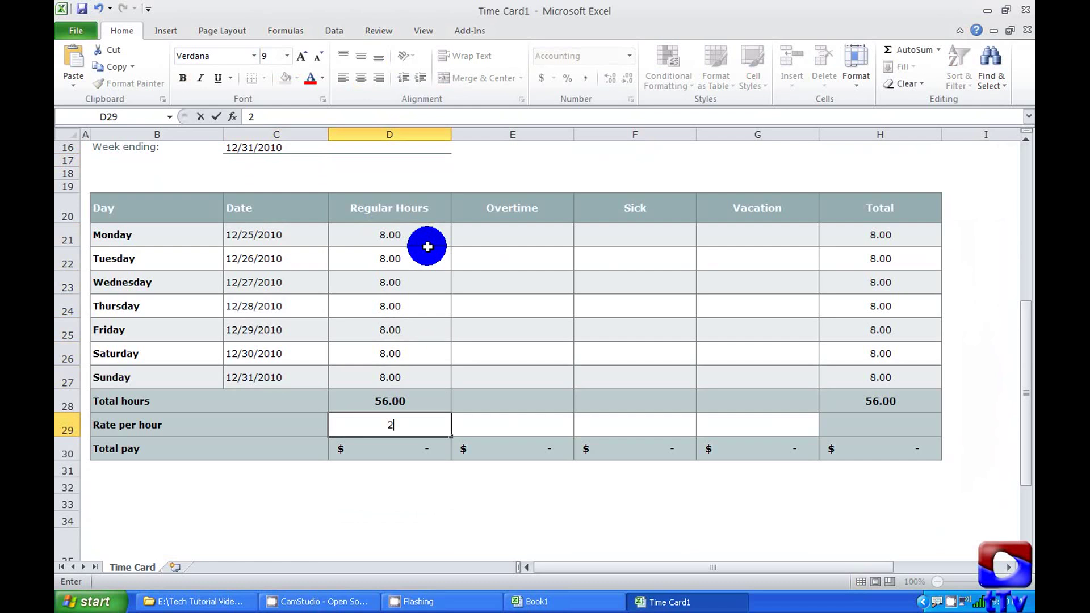
text(0)
key(Return)
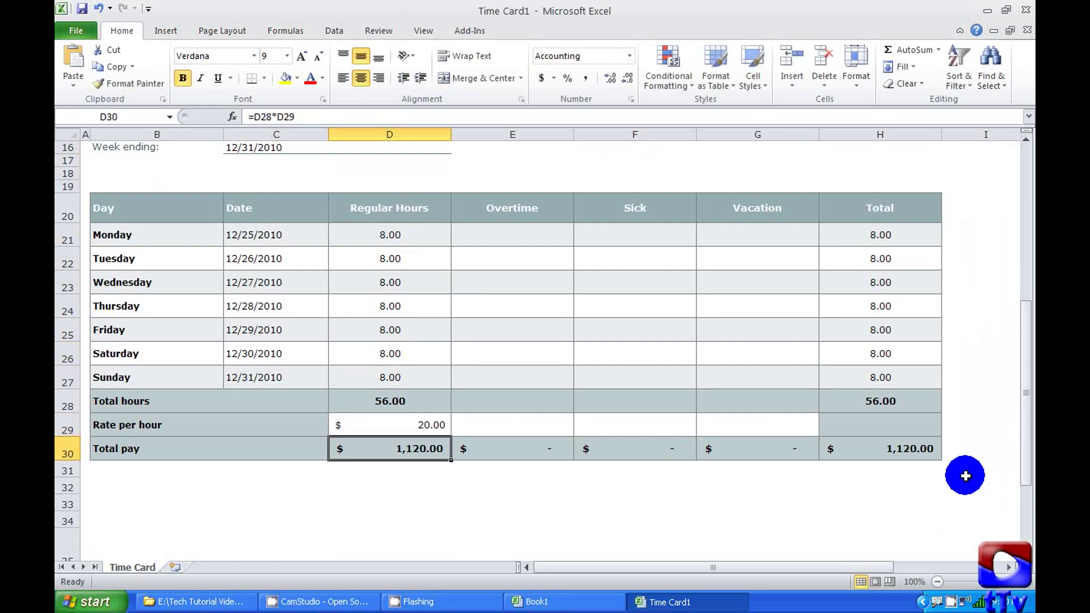
click(927, 446)
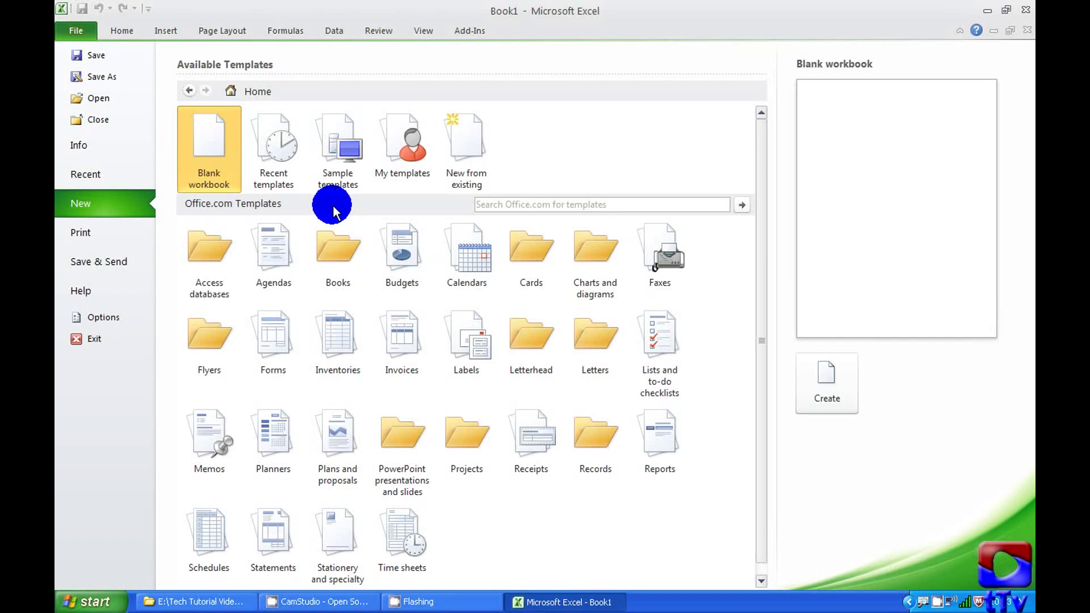
Step: Download the Office.com Meeting Agenda Minutes template into a new workbook
click(269, 252)
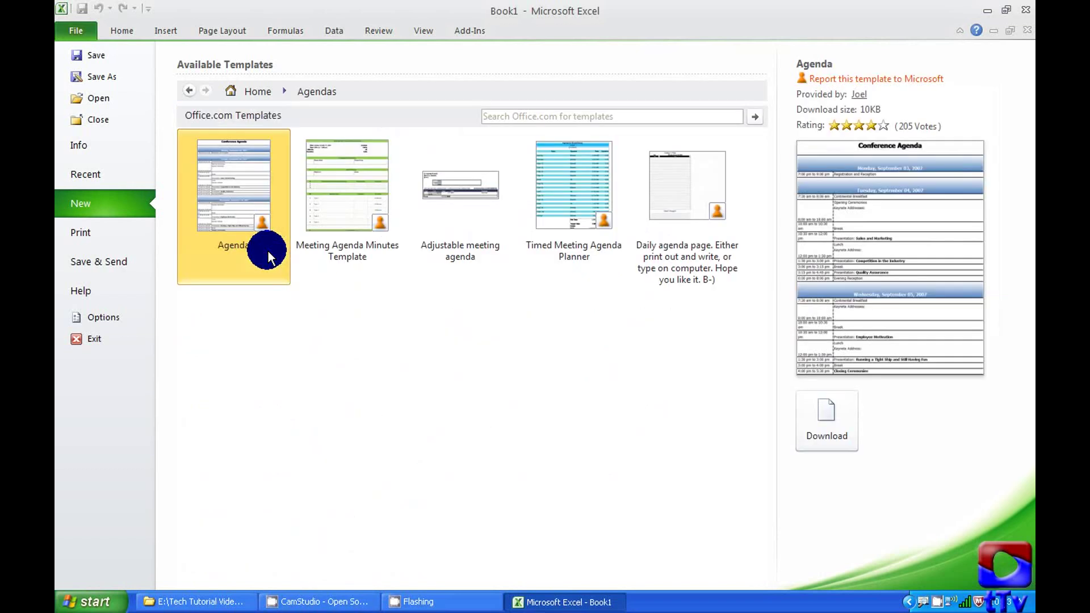
click(338, 201)
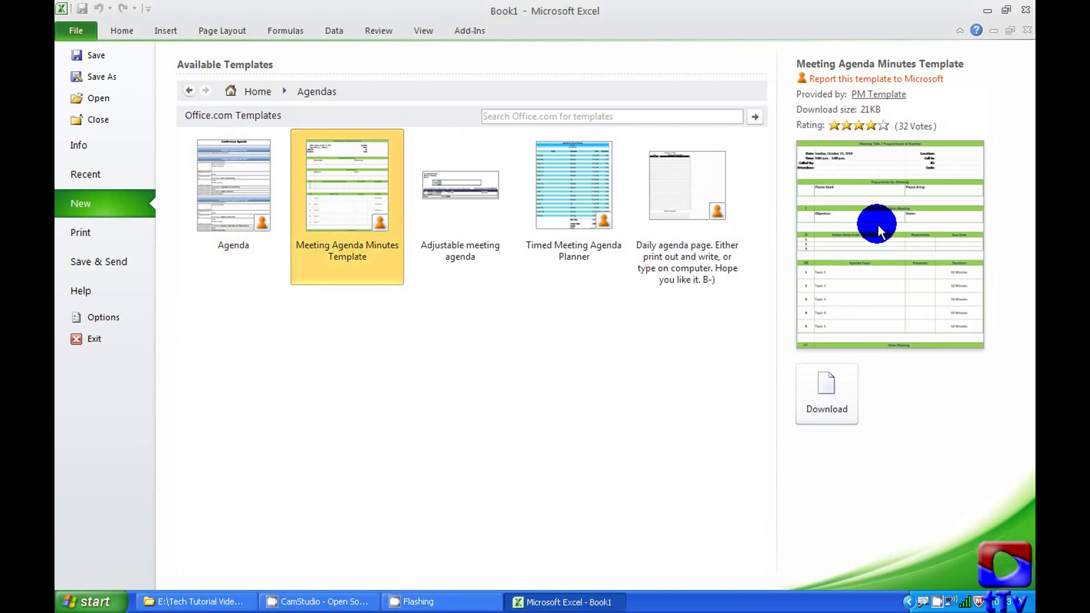
click(828, 384)
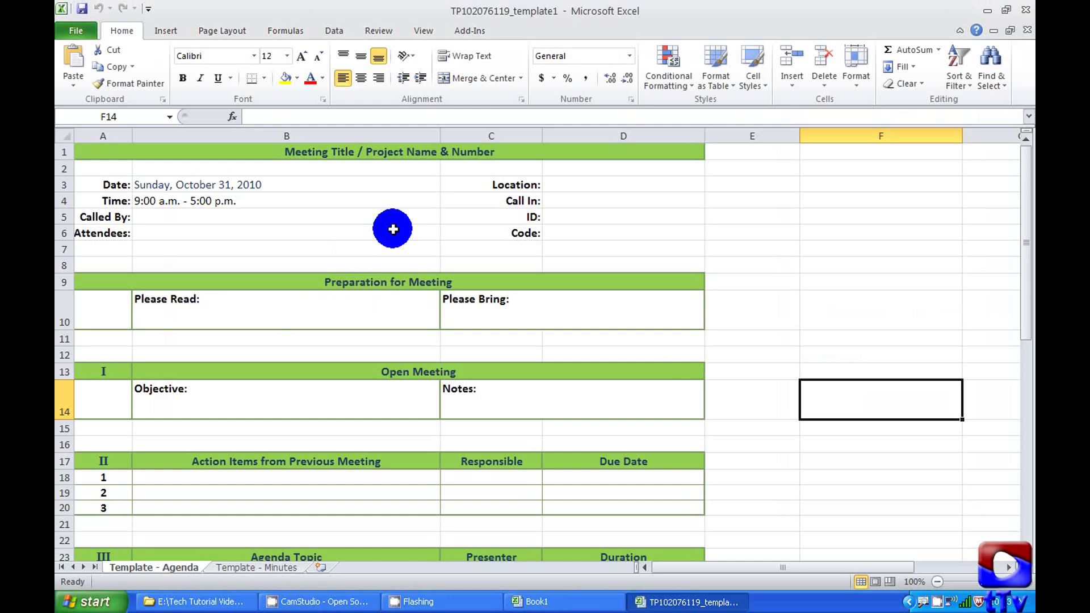
Step: Close the agenda workbook and create a new one from My templates' TP102076119_template.xltx
click(1026, 32)
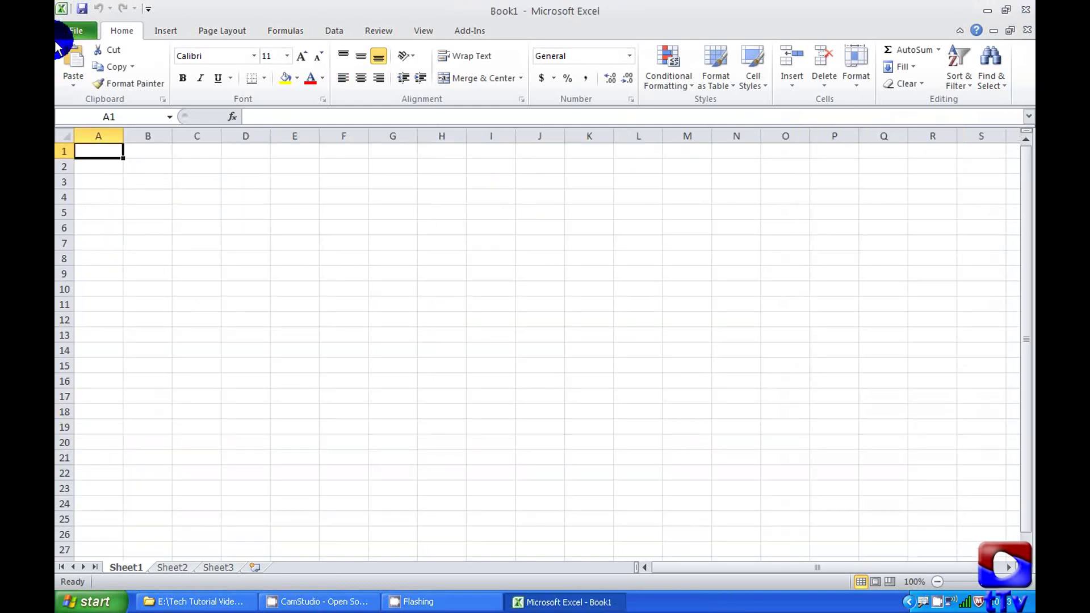
click(76, 30)
click(87, 205)
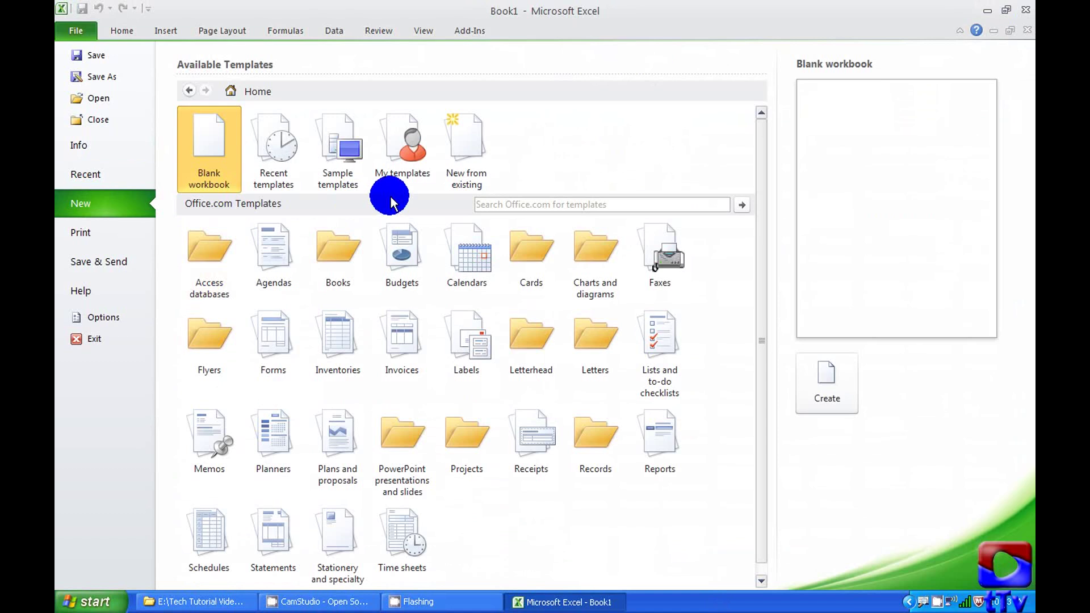
click(427, 135)
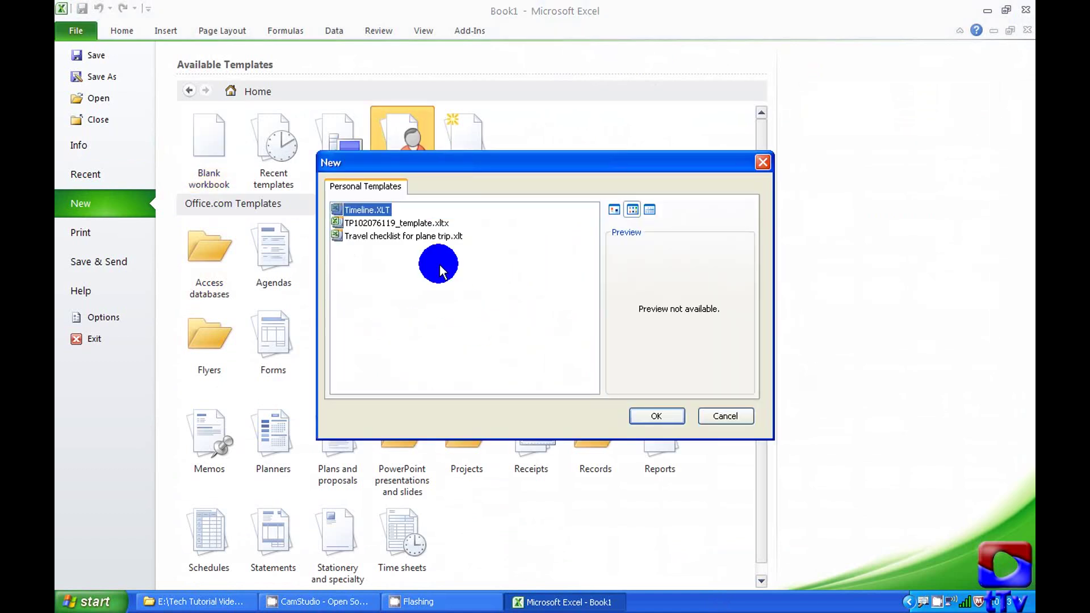
click(422, 225)
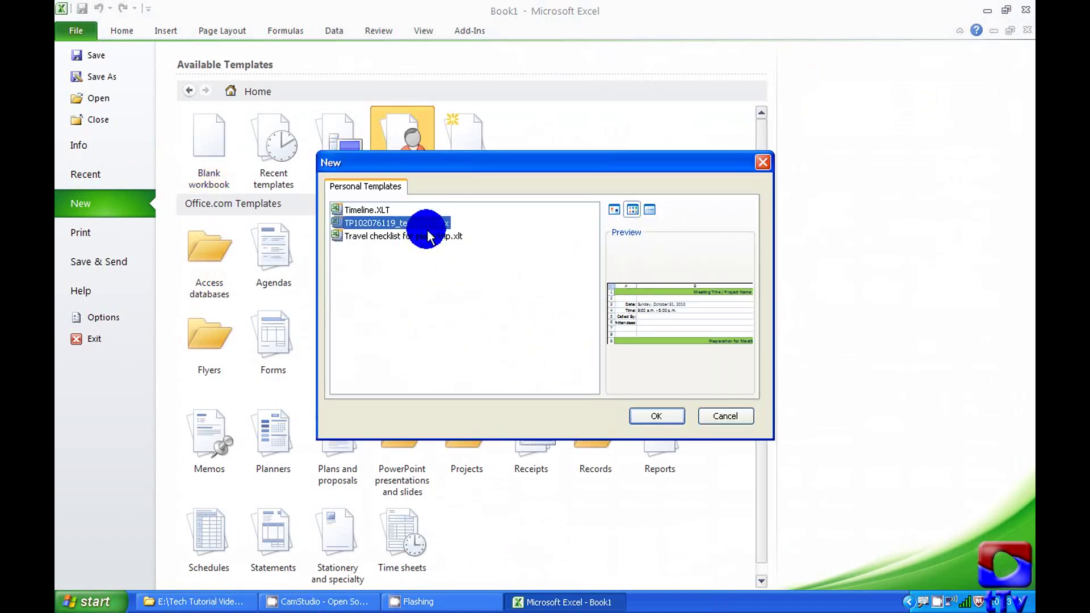
click(653, 415)
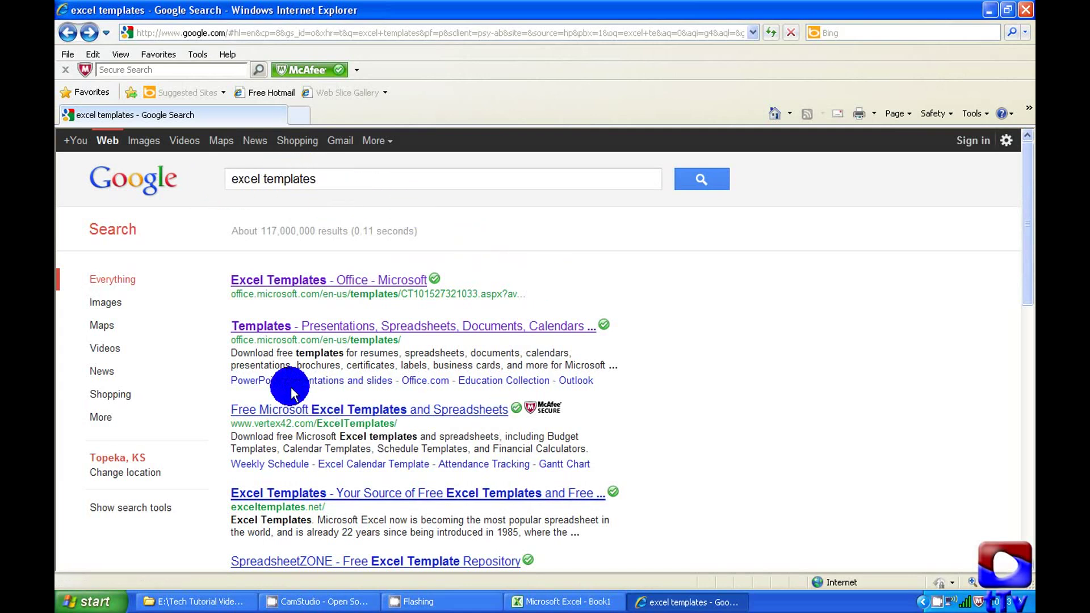
mouse_move(251, 351)
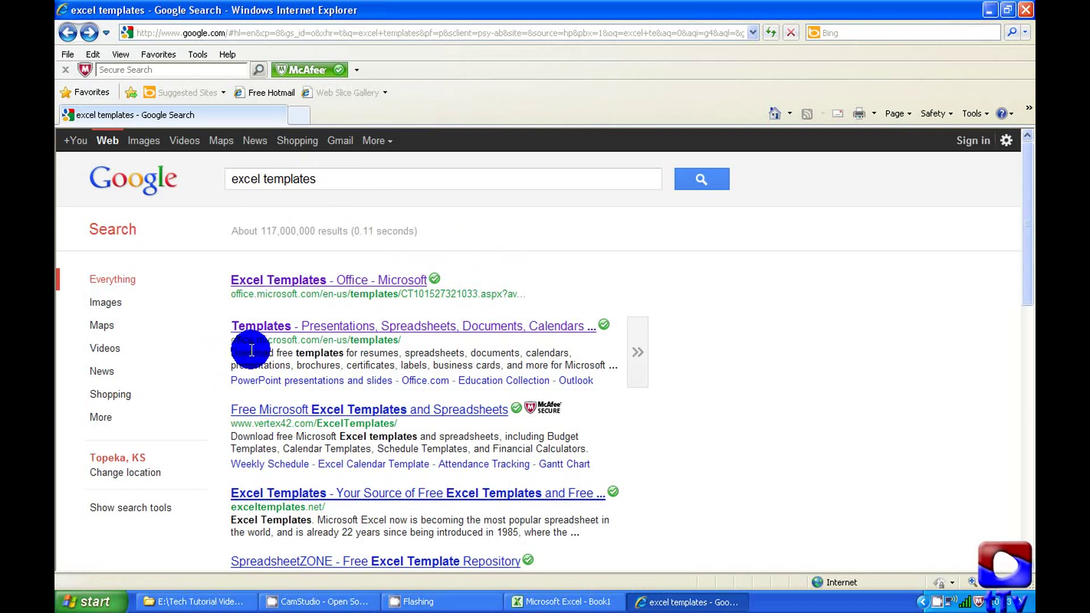
Step: Go to the Office.com templates site and list the templates made for Excel
click(364, 331)
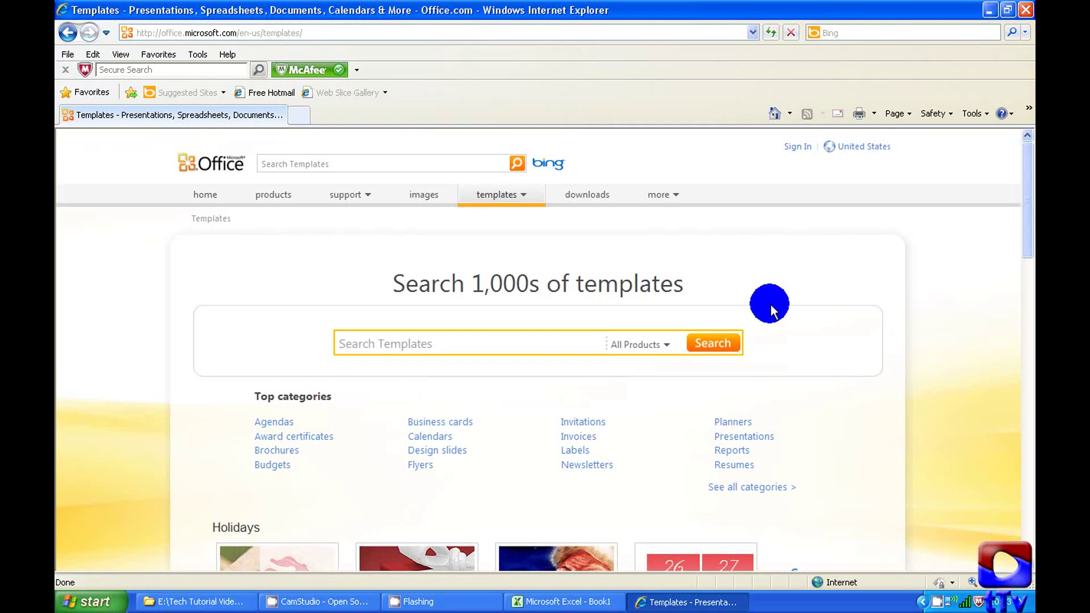
scroll(767, 299, down, 4)
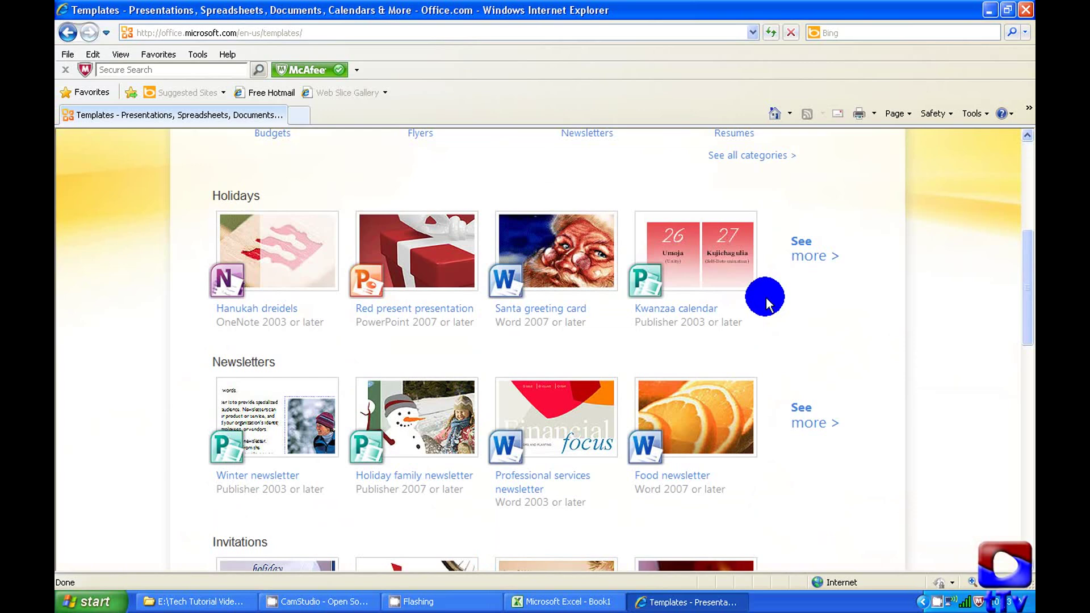
scroll(765, 297, down, 1)
scroll(766, 296, down, 3)
scroll(766, 295, down, 3)
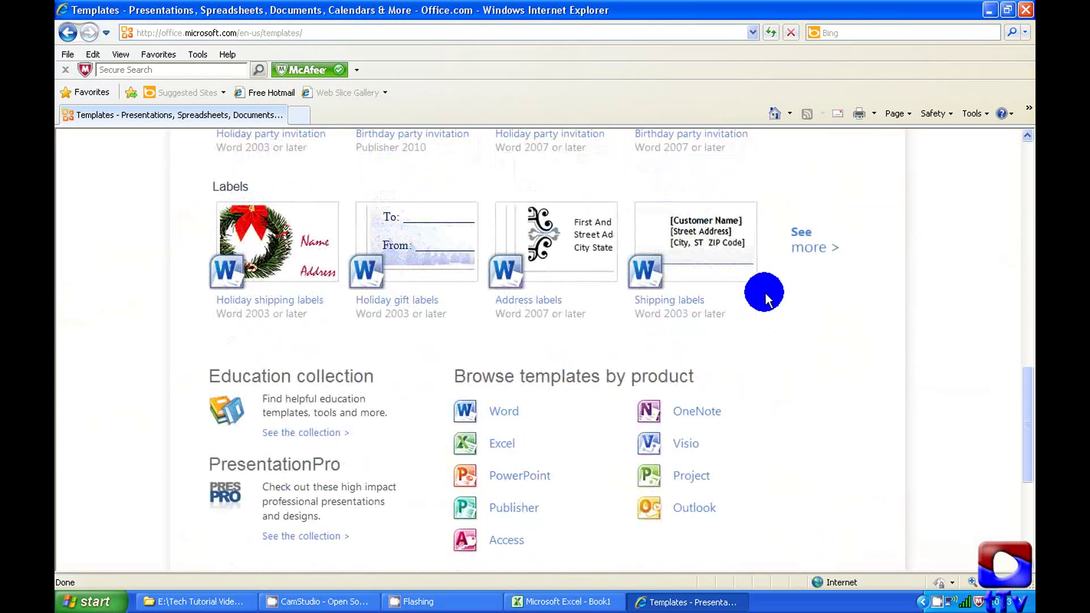
scroll(766, 294, down, 1)
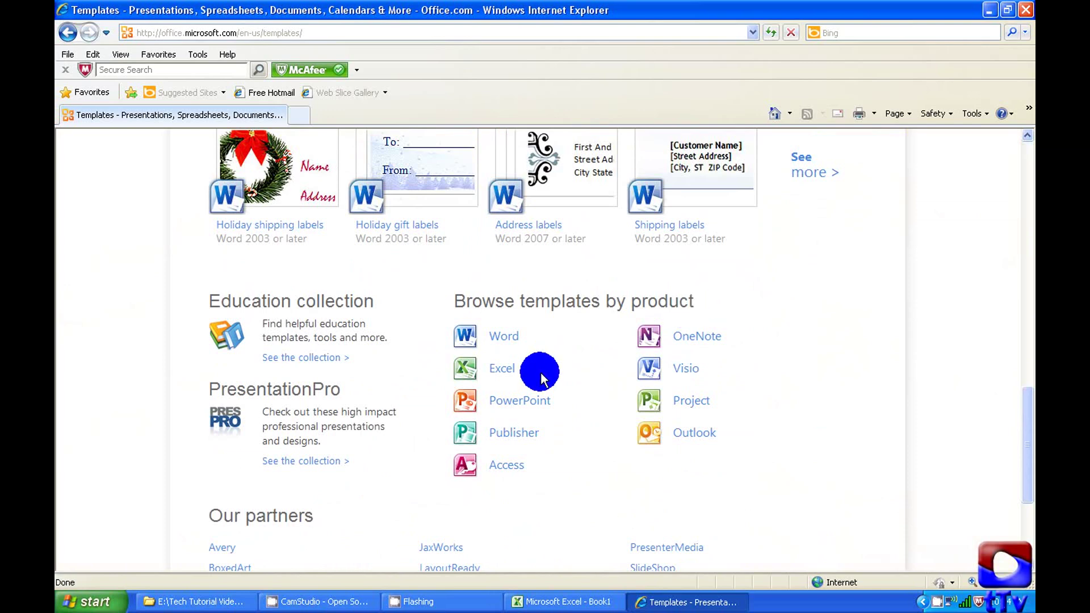
click(500, 373)
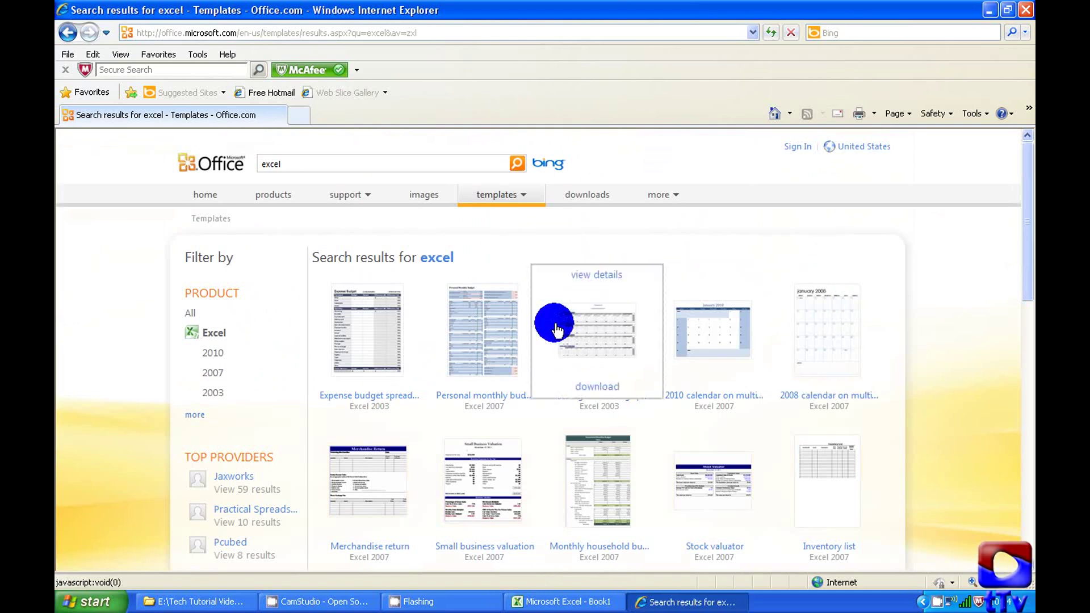
Step: Download the Personal monthly budget spreadsheet and let it open in Excel without safe mode
click(489, 333)
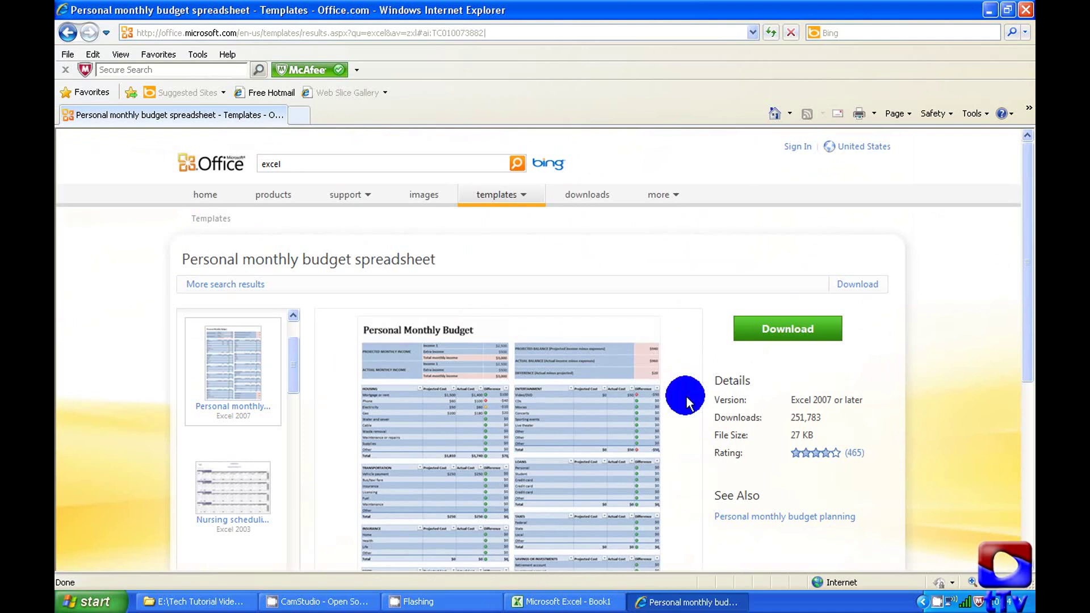
click(790, 329)
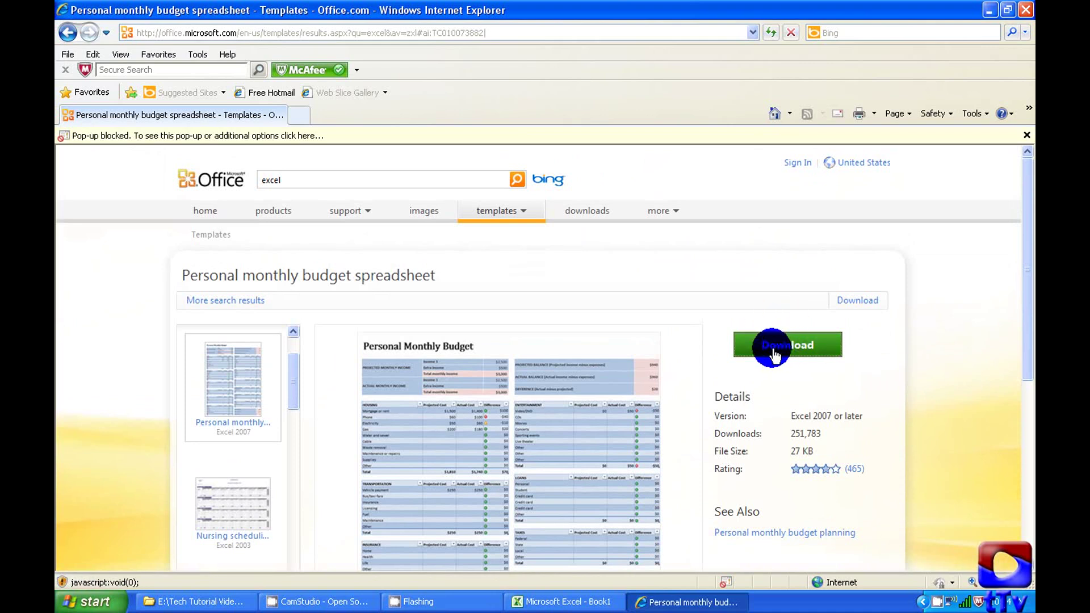
click(776, 349)
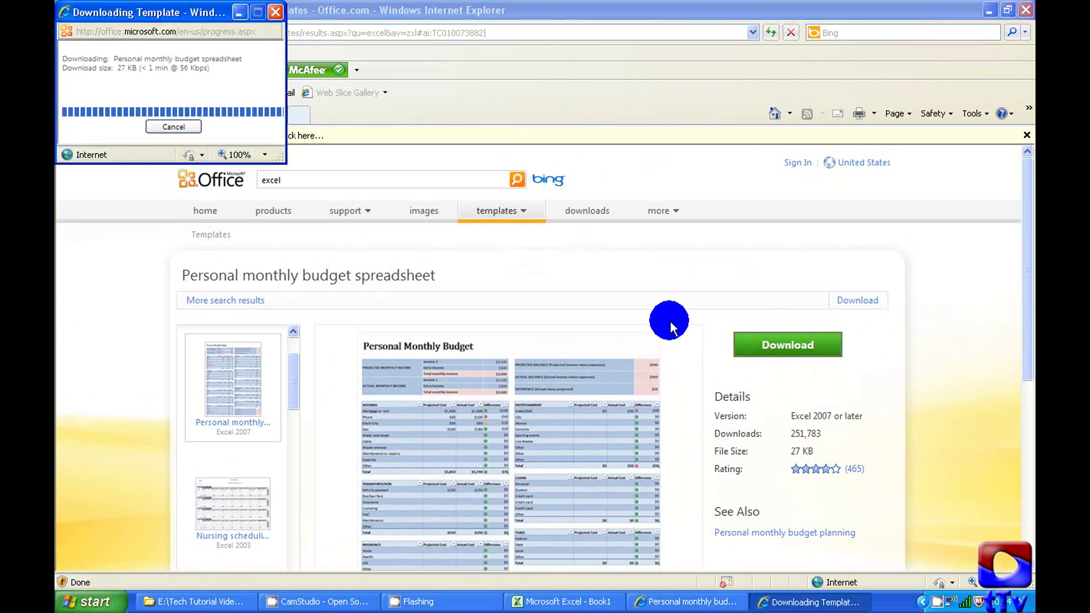
click(576, 346)
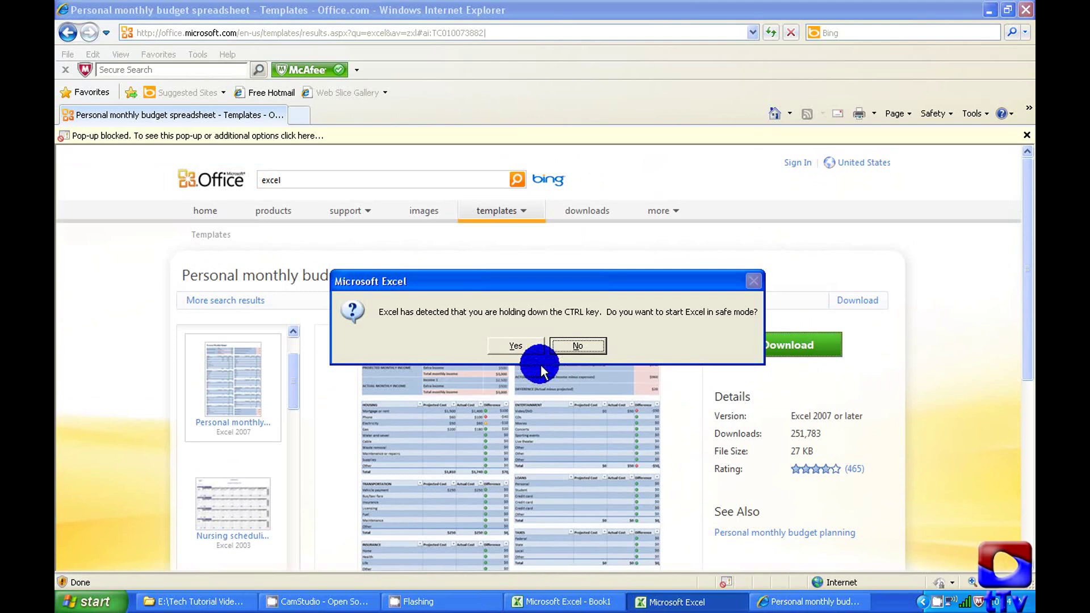
click(576, 344)
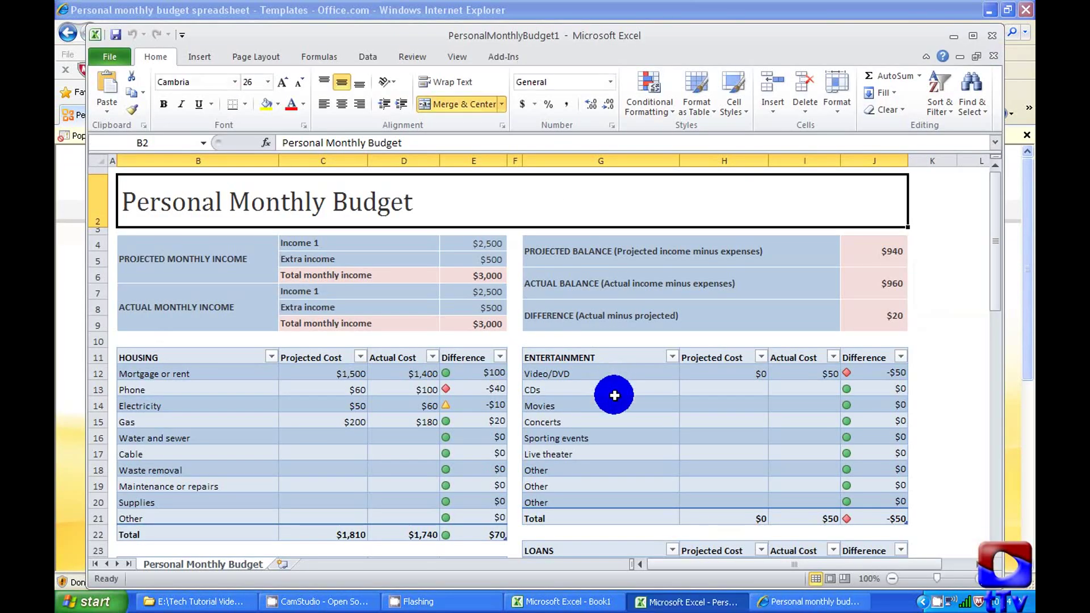
Step: Maximize the PersonalMonthlyBudget1 Excel window to fill the screen
double_click(463, 18)
double_click(464, 36)
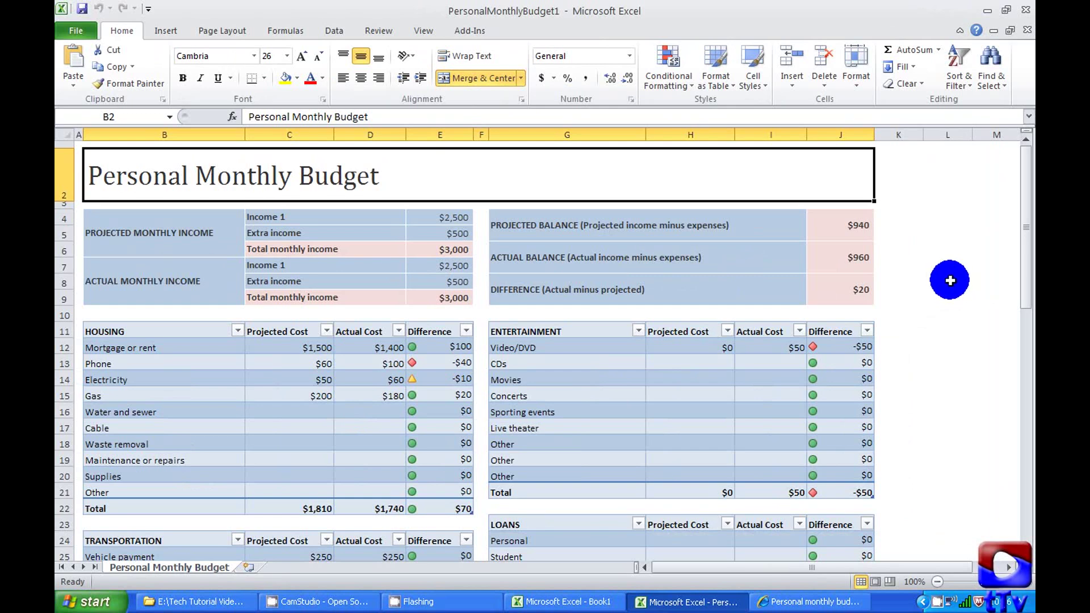
Step: From Book1, create PersonalMonthlyBudget2 from the saved PersonalMonthlyBudget.xltx personal template
click(533, 604)
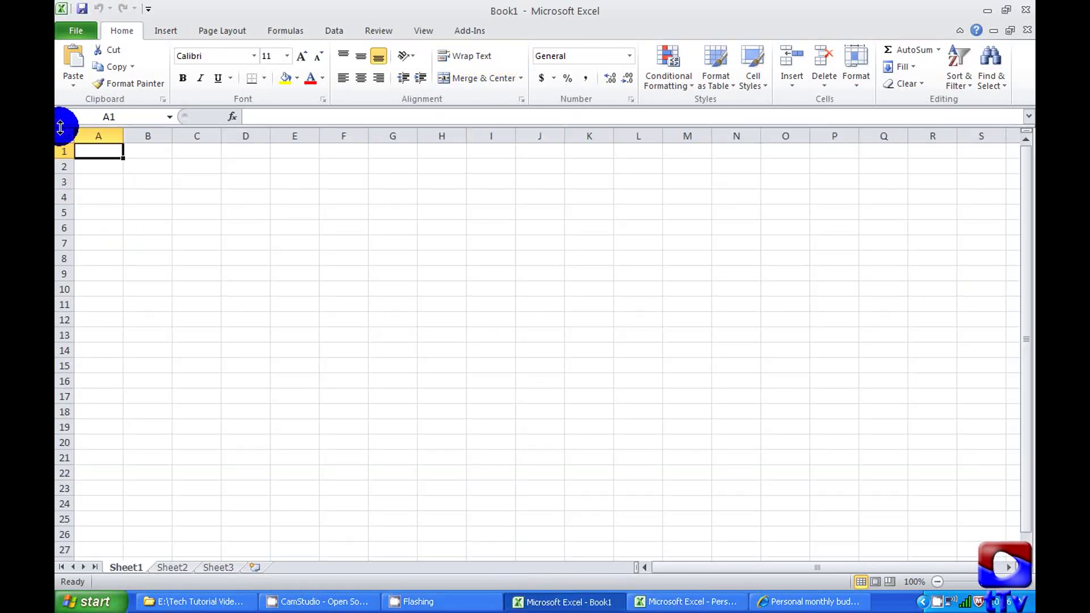
click(67, 31)
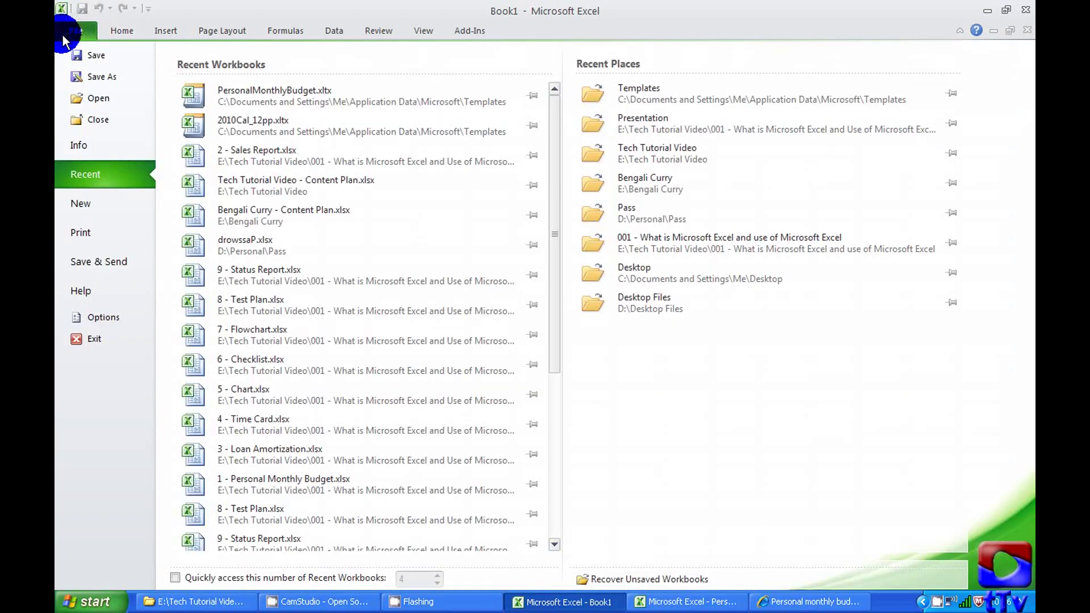
click(85, 204)
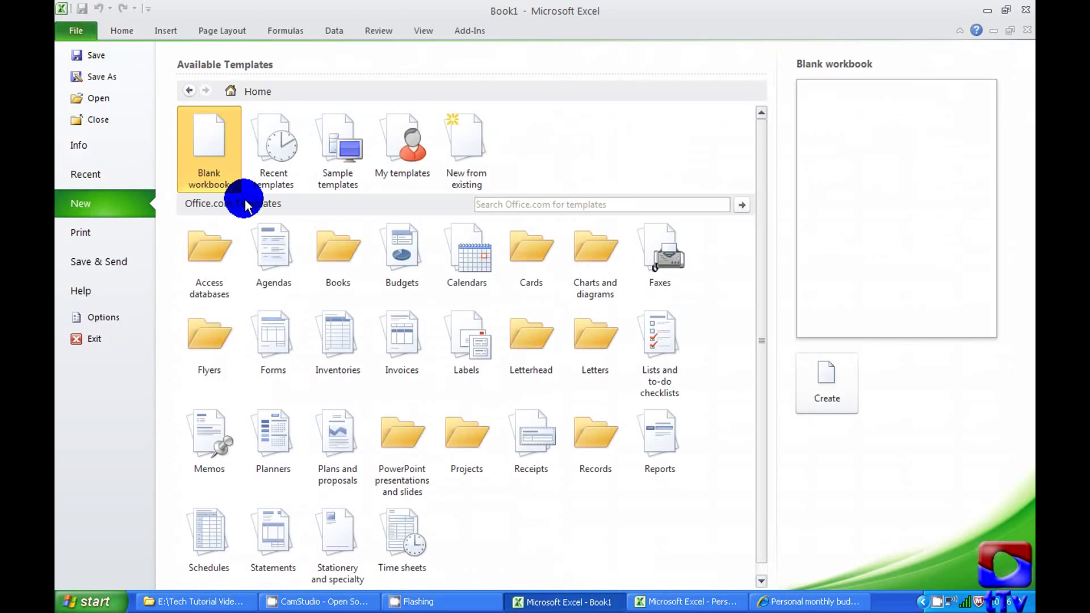
click(400, 164)
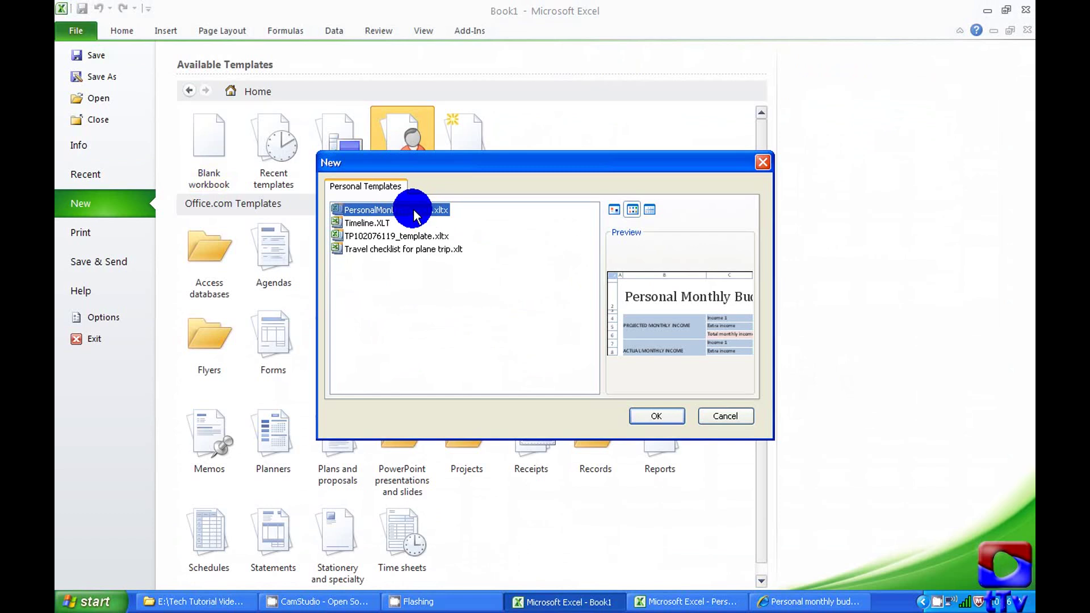
click(659, 416)
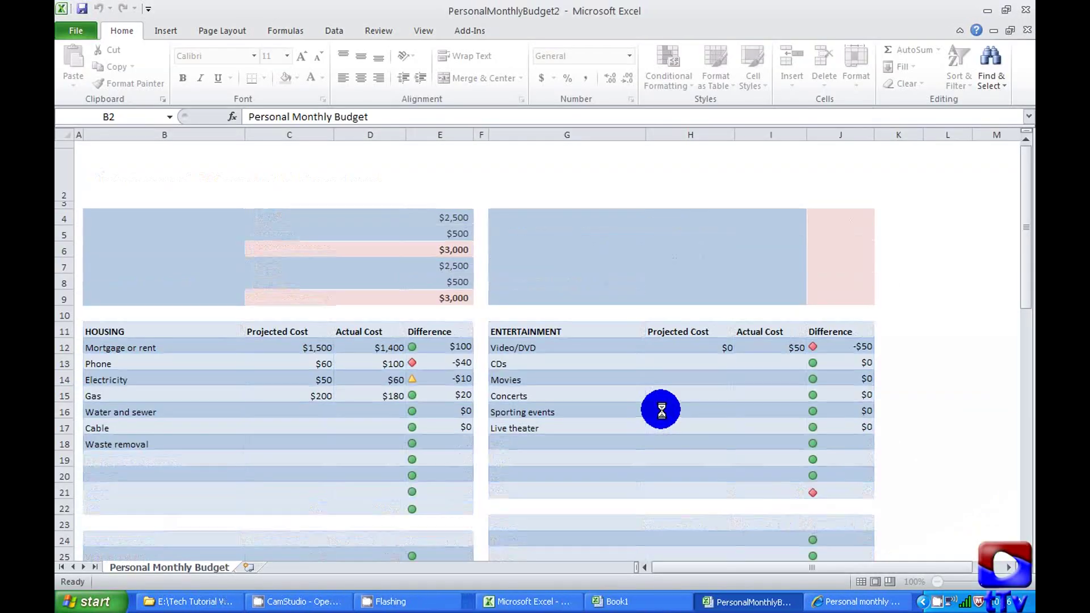